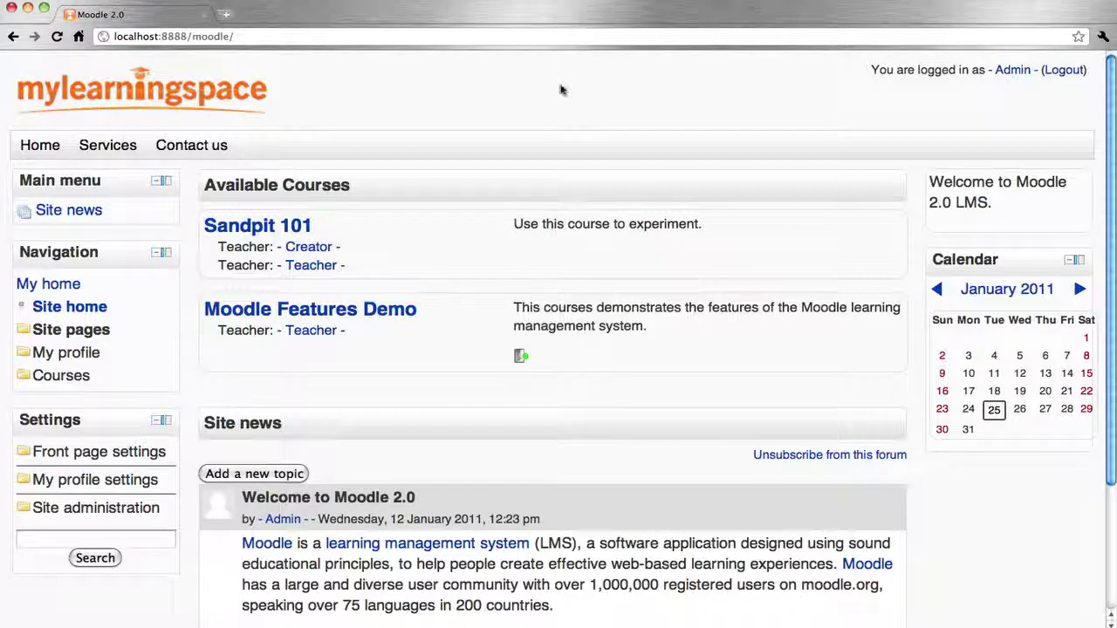
- Open the form for adding a new cohort from the user account settings in site administration
{"action": "left_click", "coordinate": [142, 509]}
{"action": "scroll", "coordinate": [139, 516], "scroll_direction": "down", "scroll_amount": 3}
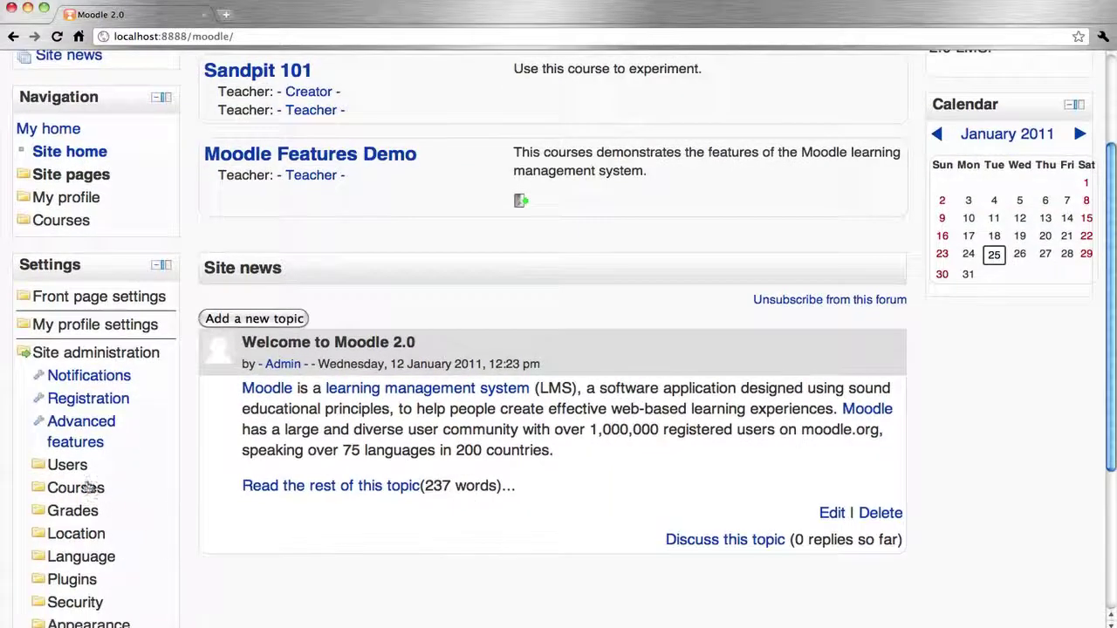
{"action": "left_click", "coordinate": [74, 467]}
{"action": "left_click", "coordinate": [105, 489]}
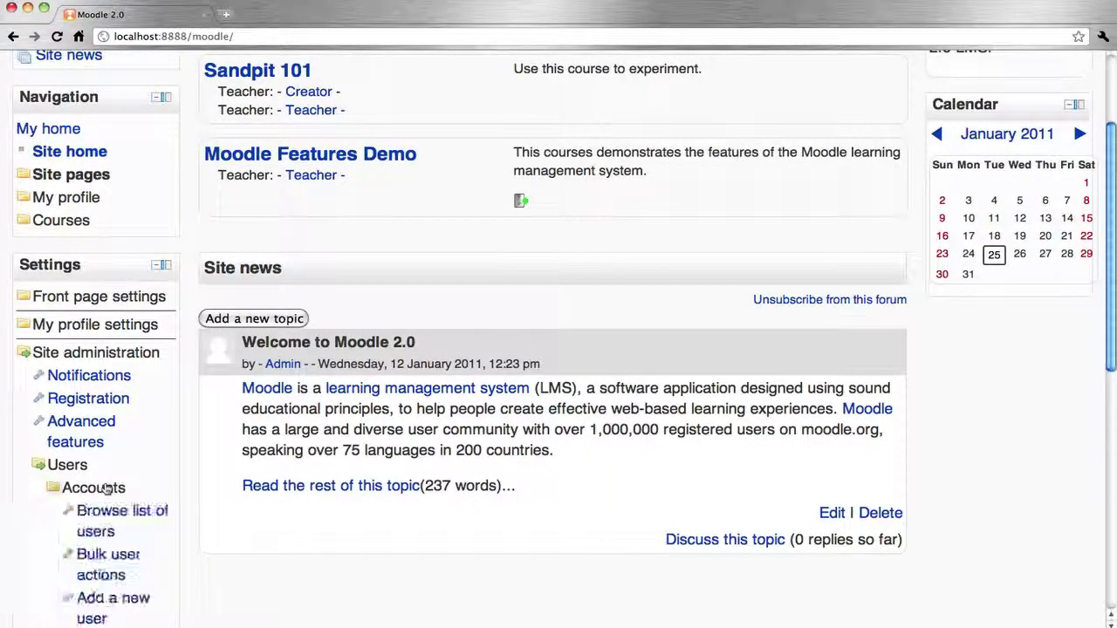
{"action": "scroll", "coordinate": [106, 489], "scroll_direction": "down", "scroll_amount": 5}
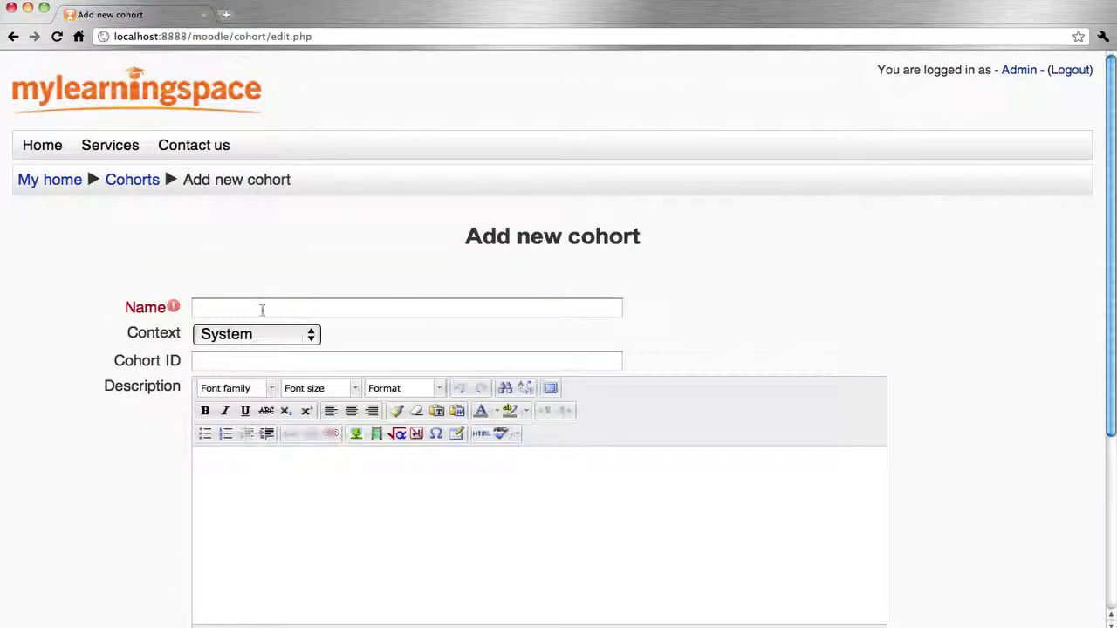
- Create a cohort named Asia-Pacific with cohort ID AP1 and the text "Description" as its description, keeping the System context
{"action": "left_click", "coordinate": [262, 309]}
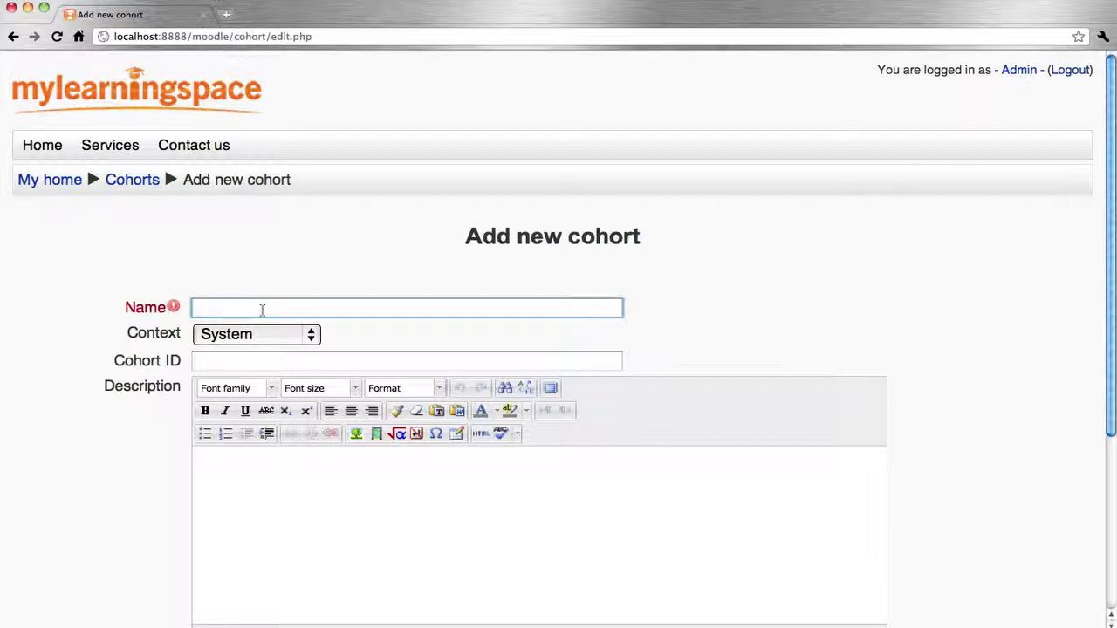
{"action": "type", "text": "Asia-Pacific"}
{"action": "left_click", "coordinate": [213, 363]}
{"action": "type", "text": "AP"}
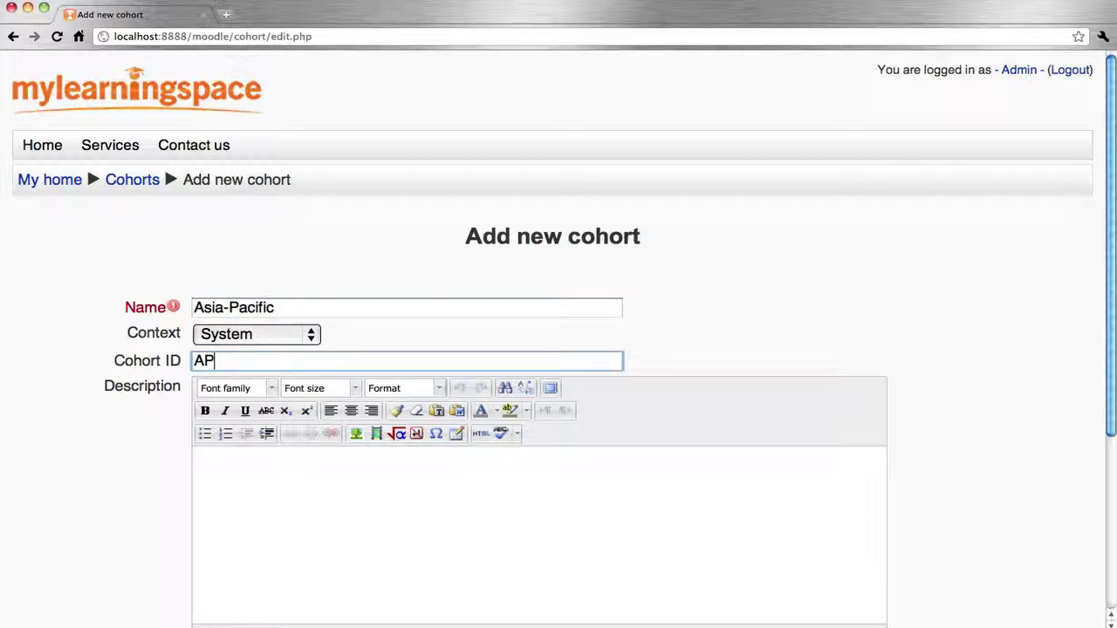
{"action": "type", "text": "1"}
{"action": "left_click", "coordinate": [241, 479]}
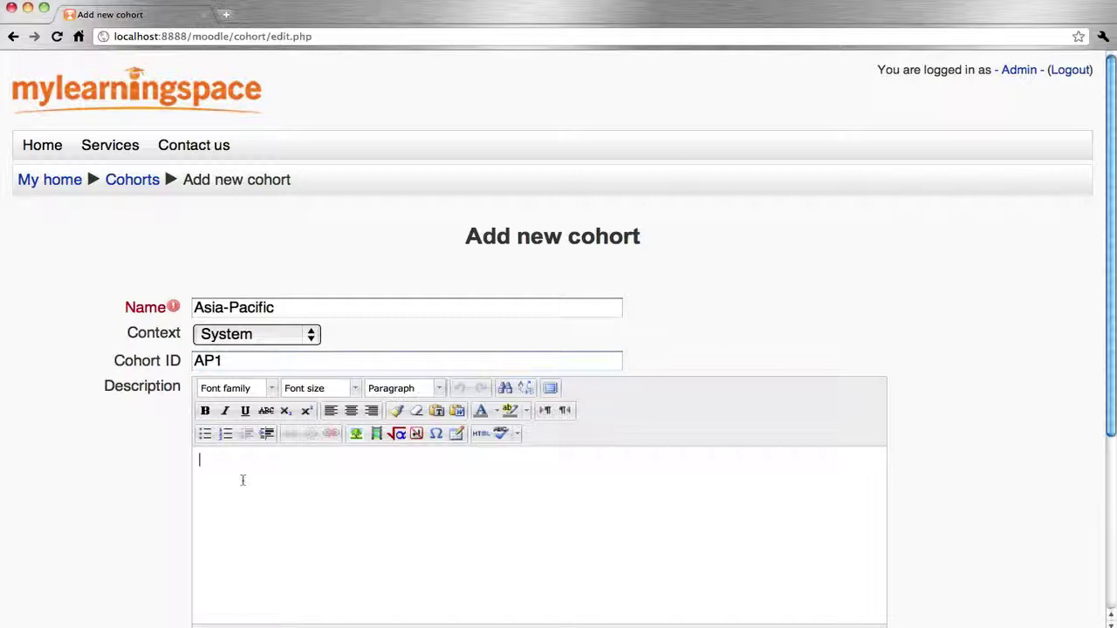
{"action": "type", "text": "Description"}
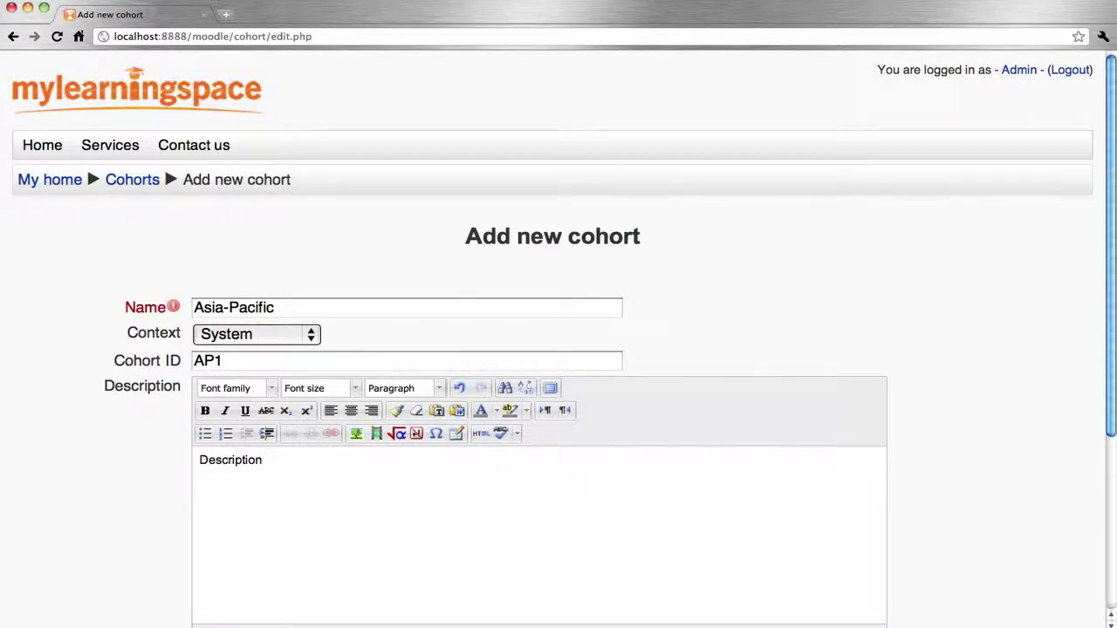
{"action": "scroll", "coordinate": [164, 166], "scroll_direction": "down", "scroll_amount": 5}
{"action": "scroll", "coordinate": [369, 324], "scroll_direction": "up", "scroll_amount": 3}
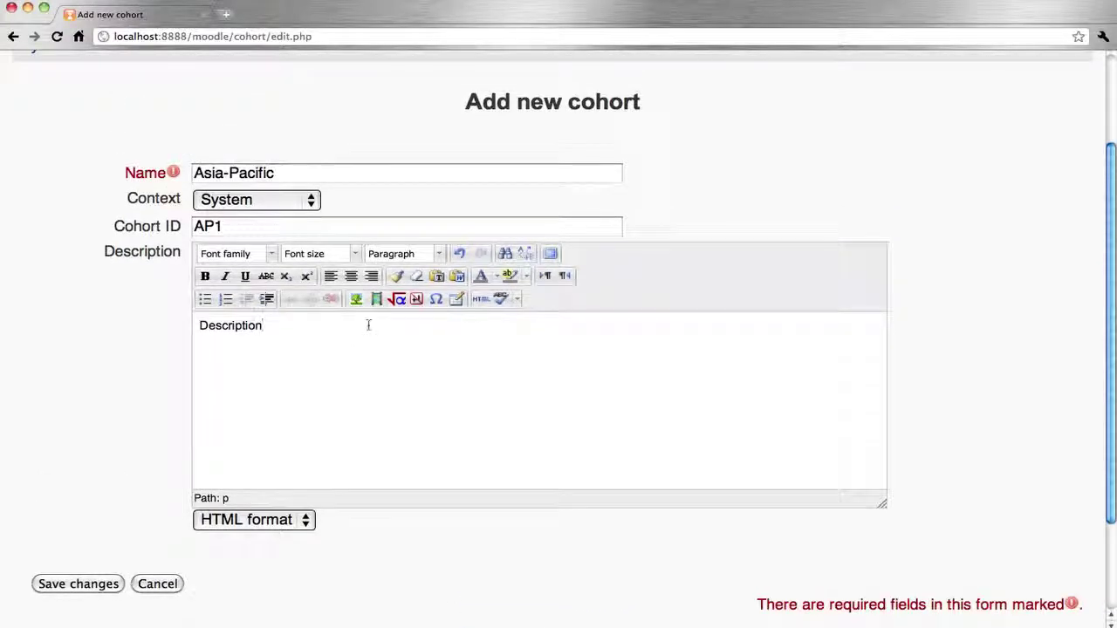
{"action": "left_click", "coordinate": [309, 206]}
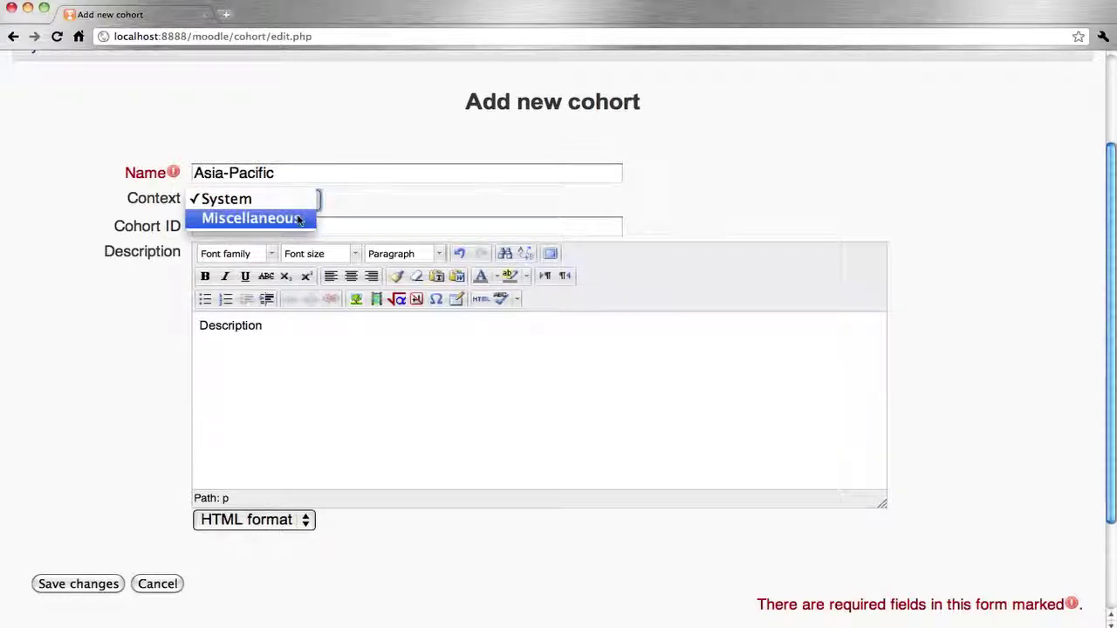
{"action": "left_click", "coordinate": [372, 208]}
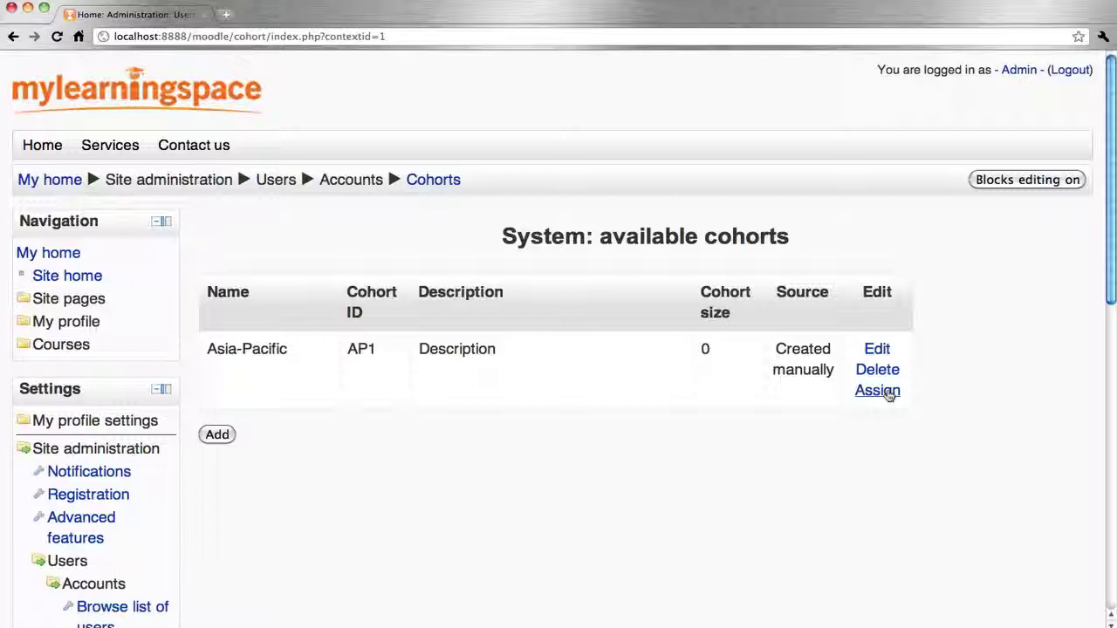
- Assign the accounts Student, Student 2, Student 3, Student 5 and Student 6 to the Asia-Pacific cohort
{"action": "left_click", "coordinate": [888, 394]}
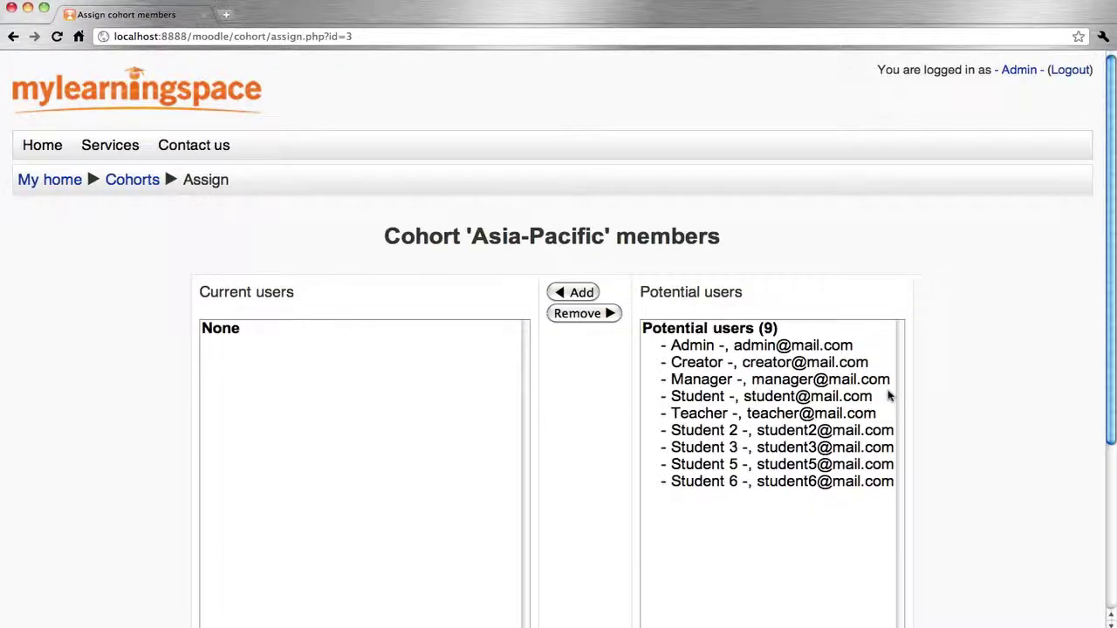
{"action": "scroll", "coordinate": [888, 396], "scroll_direction": "down", "scroll_amount": 1}
{"action": "left_click", "coordinate": [717, 388]}
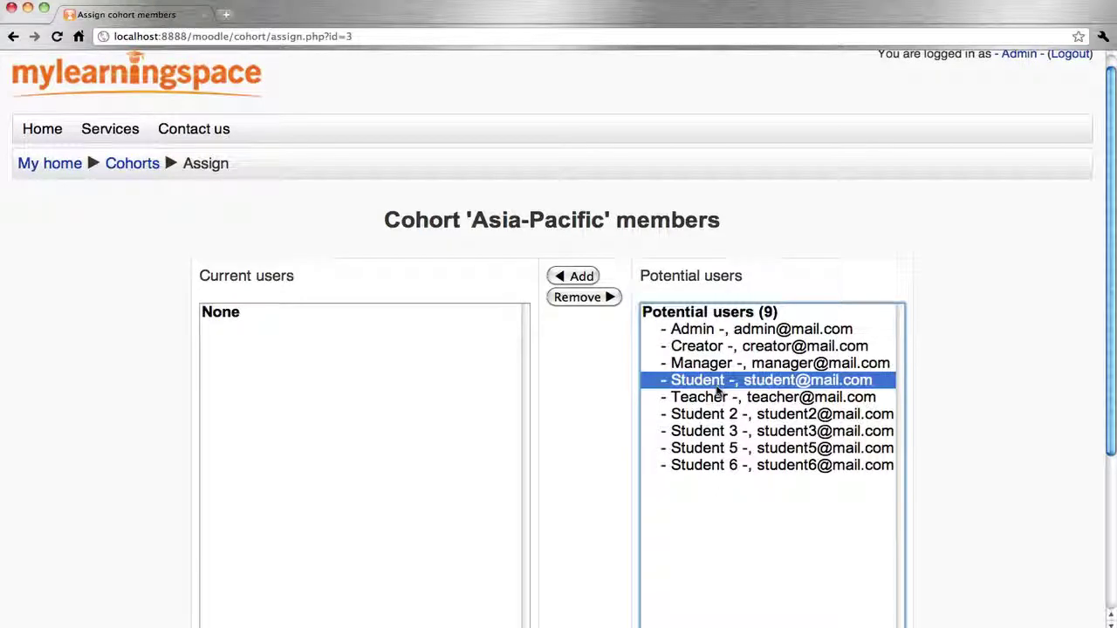
{"action": "left_click", "coordinate": [709, 414], "text": "super"}
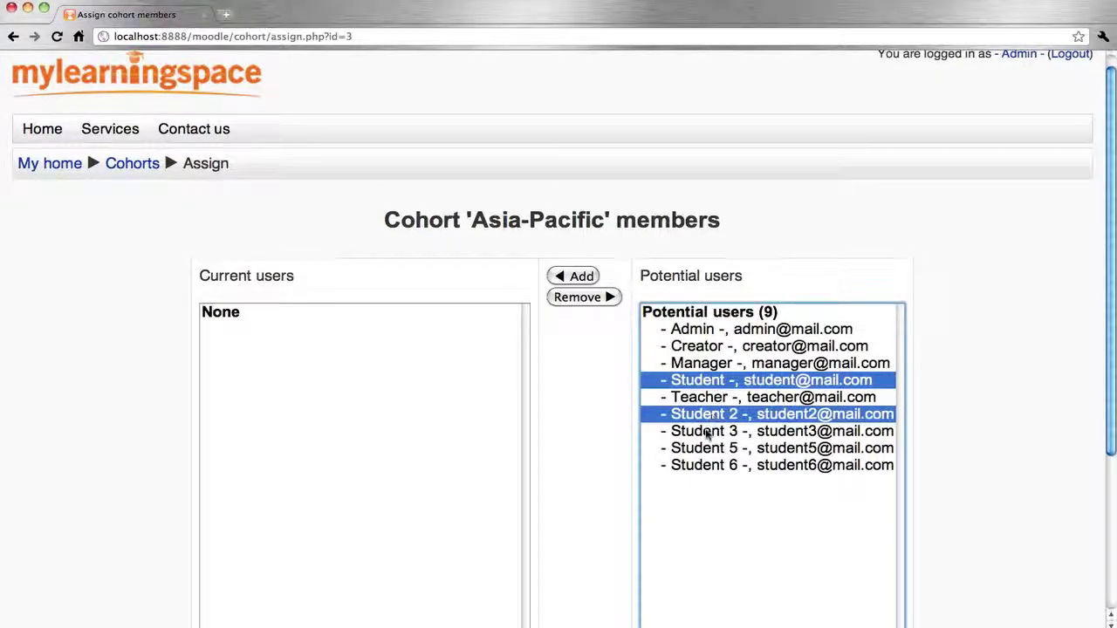
{"action": "left_click", "coordinate": [709, 431], "text": "super"}
{"action": "left_click", "coordinate": [708, 448], "text": "super"}
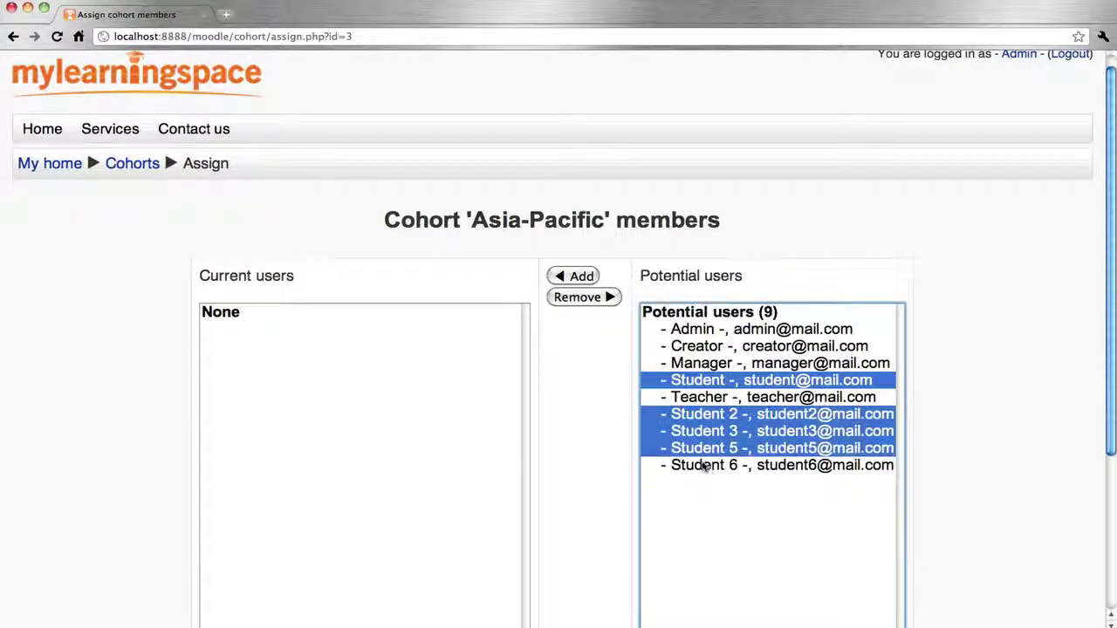
{"action": "left_click", "coordinate": [705, 465], "text": "super"}
{"action": "left_click", "coordinate": [580, 277]}
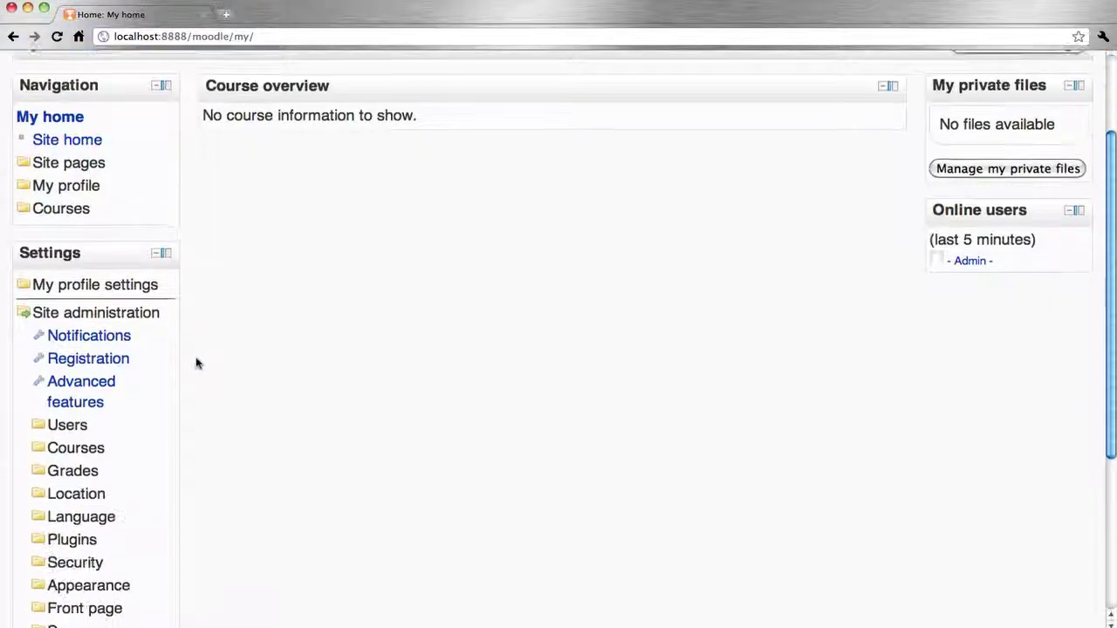
- Enable the Cohort sync enrolment plugin in the site-wide enrolment plugin management
{"action": "scroll", "coordinate": [196, 363], "scroll_direction": "down", "scroll_amount": 3}
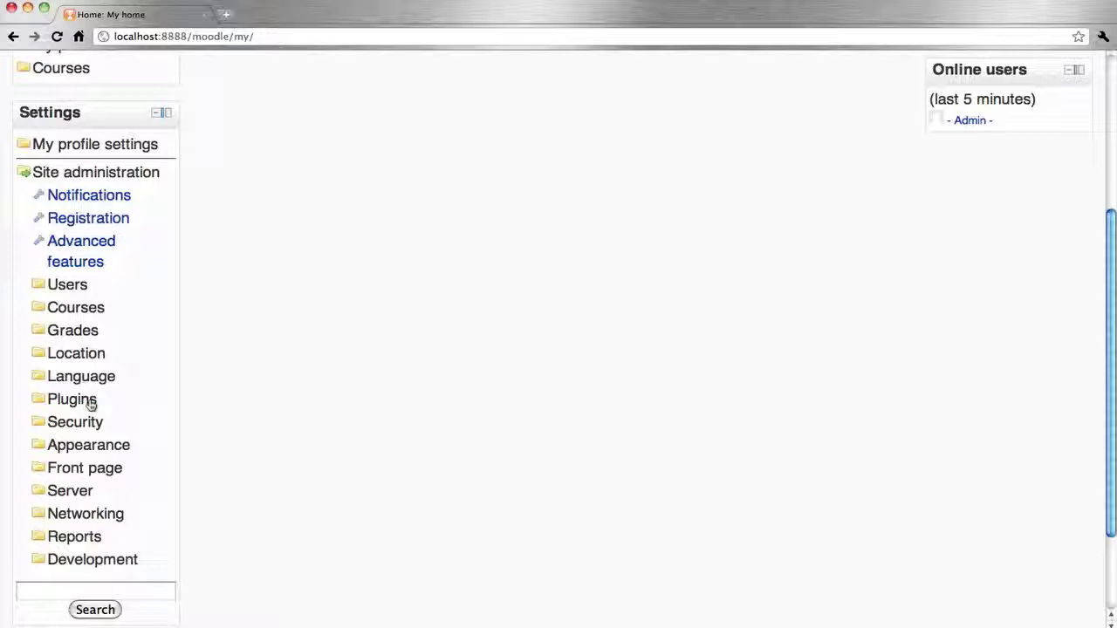
{"action": "left_click", "coordinate": [91, 402]}
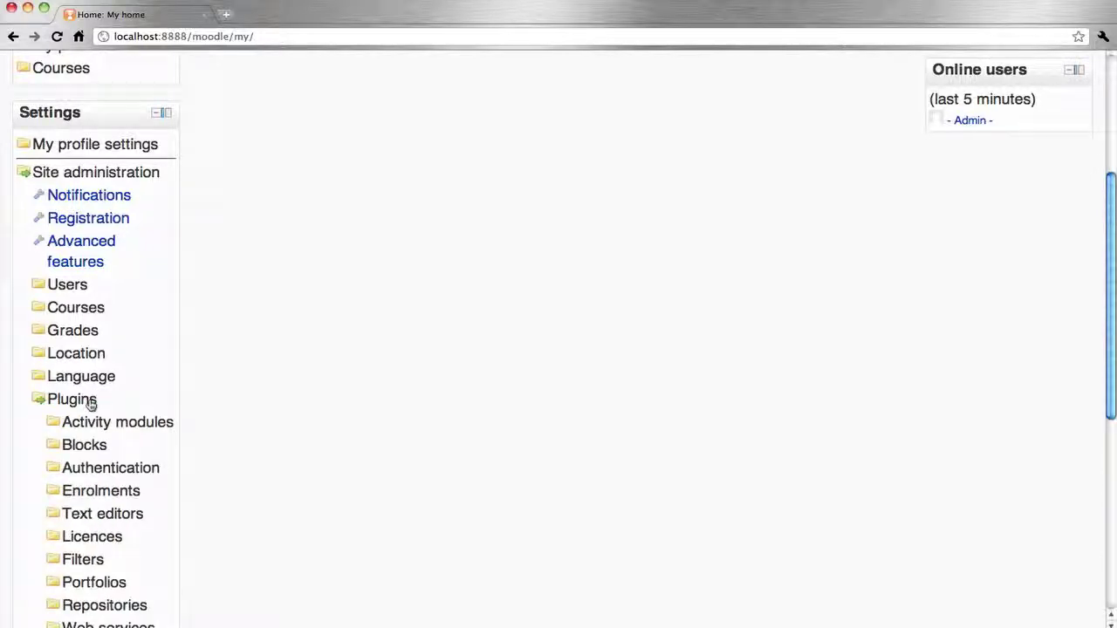
{"action": "left_click", "coordinate": [119, 490]}
{"action": "scroll", "coordinate": [117, 495], "scroll_direction": "down", "scroll_amount": 1}
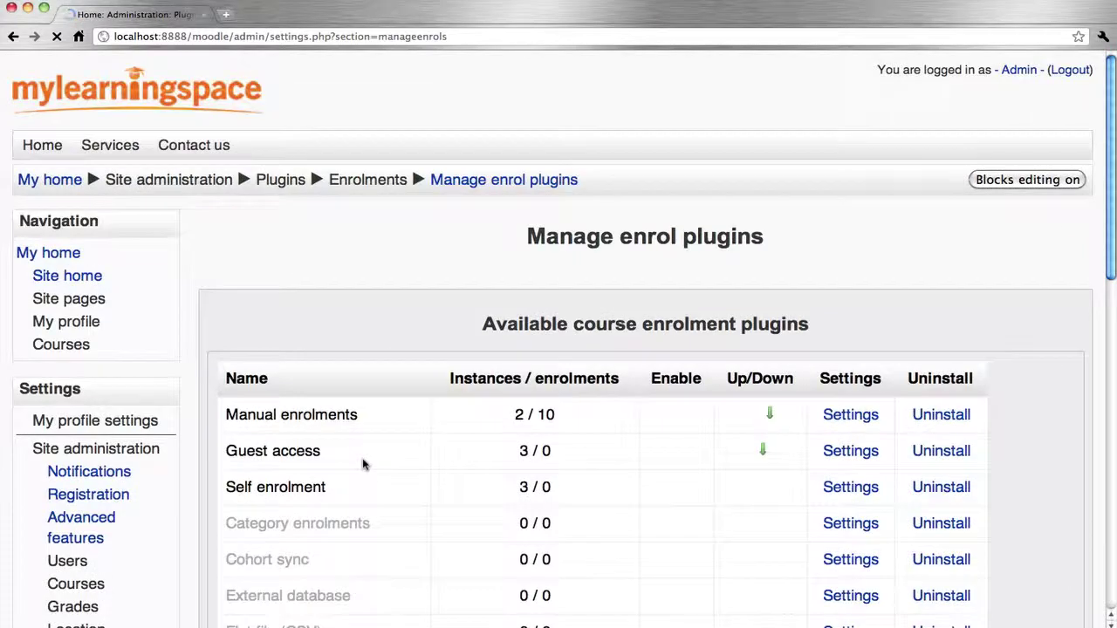
{"action": "scroll", "coordinate": [499, 499], "scroll_direction": "down", "scroll_amount": 1}
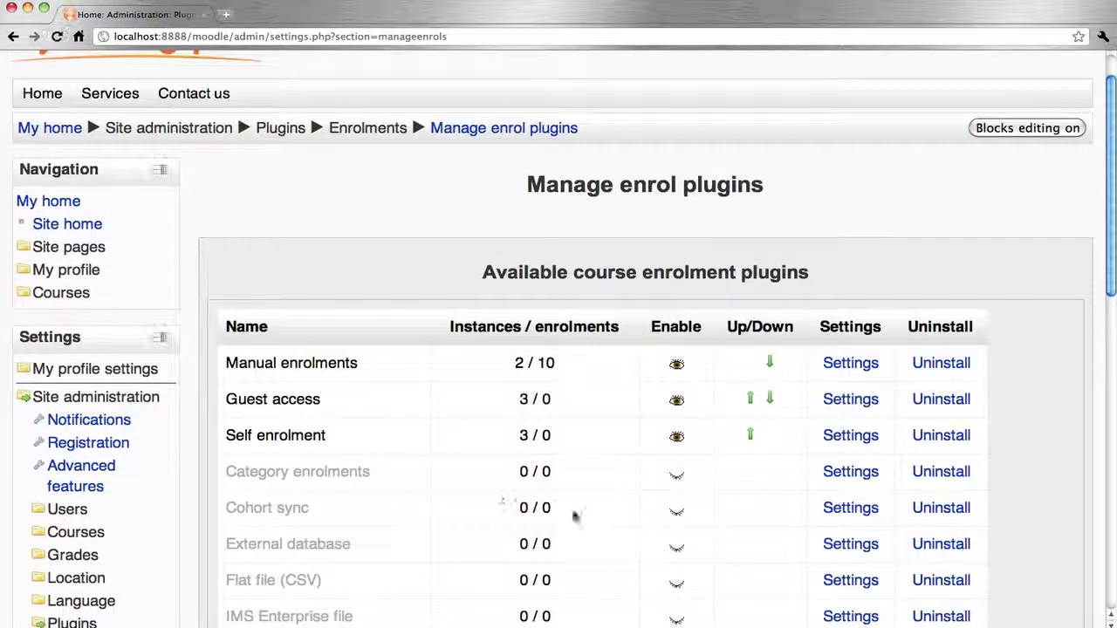
{"action": "left_click", "coordinate": [677, 514]}
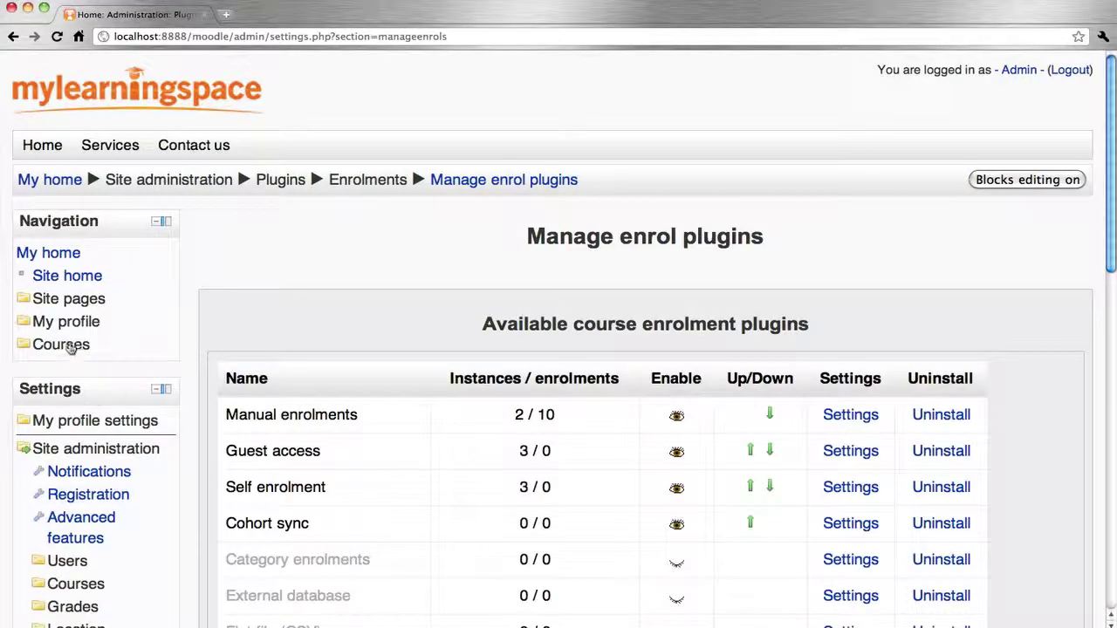
- Go to the Demo course and open its enrolment methods page
{"action": "left_click", "coordinate": [69, 348]}
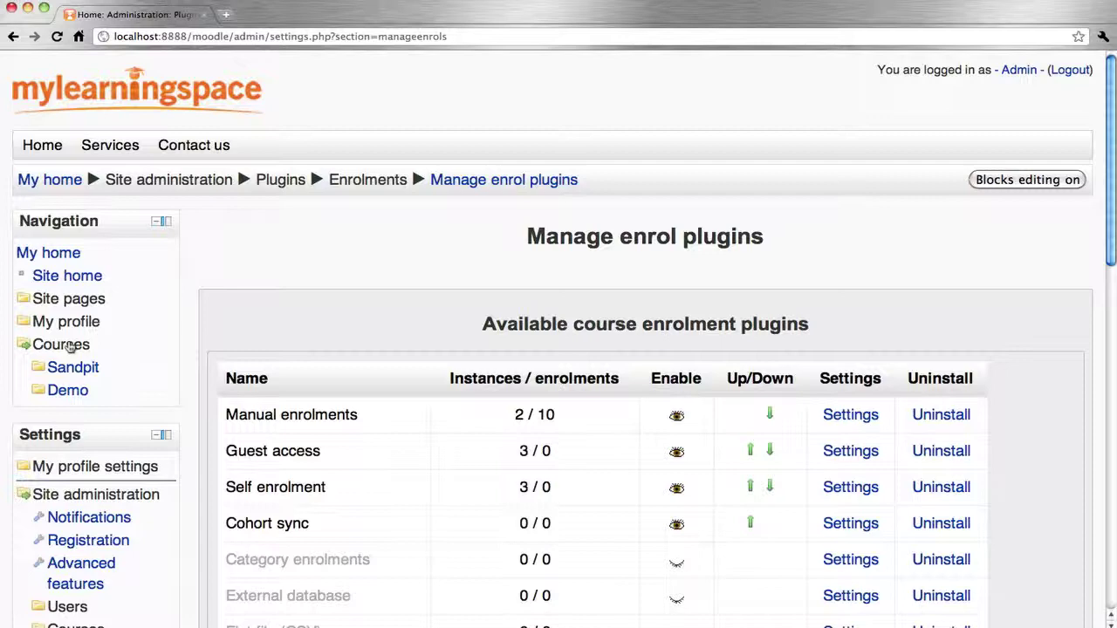
{"action": "left_click", "coordinate": [74, 394]}
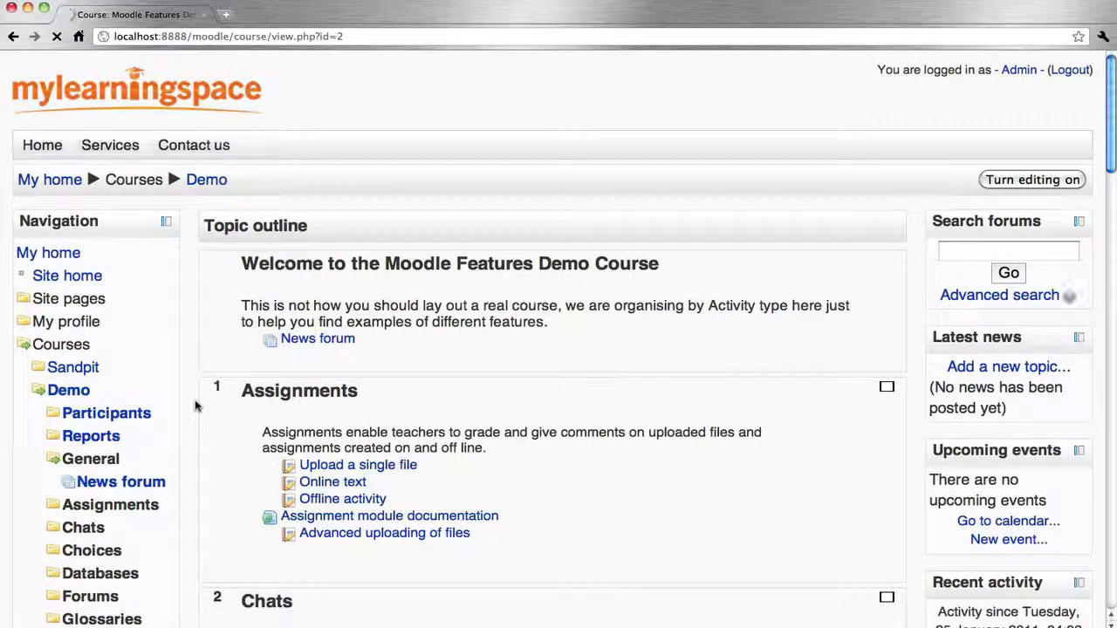
{"action": "scroll", "coordinate": [195, 406], "scroll_direction": "down", "scroll_amount": 3}
{"action": "scroll", "coordinate": [195, 406], "scroll_direction": "down", "scroll_amount": 4}
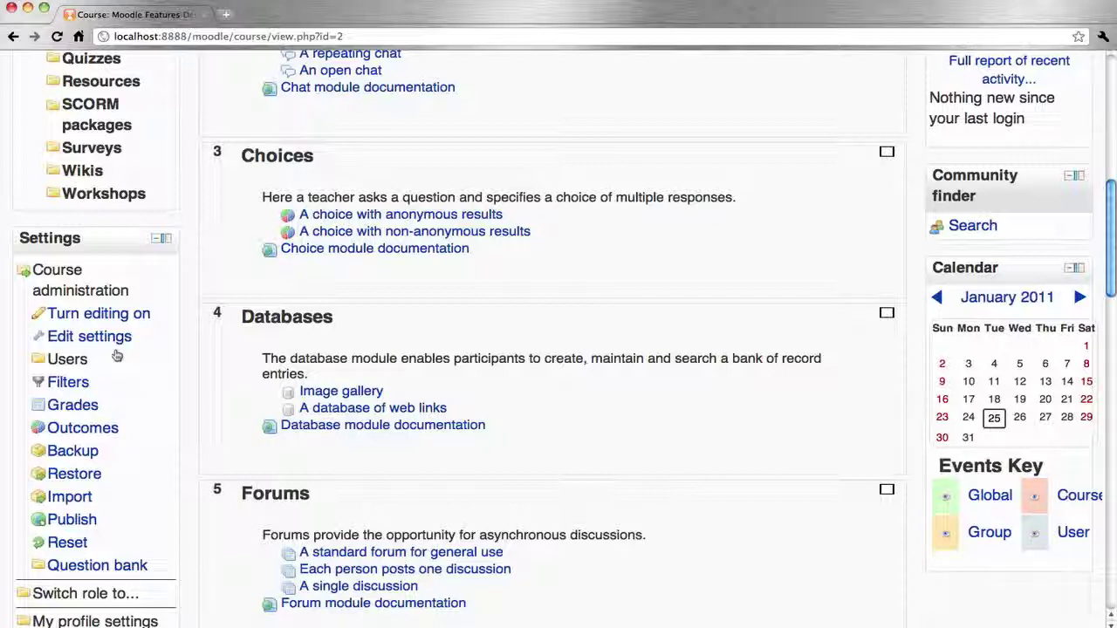
{"action": "left_click", "coordinate": [74, 364]}
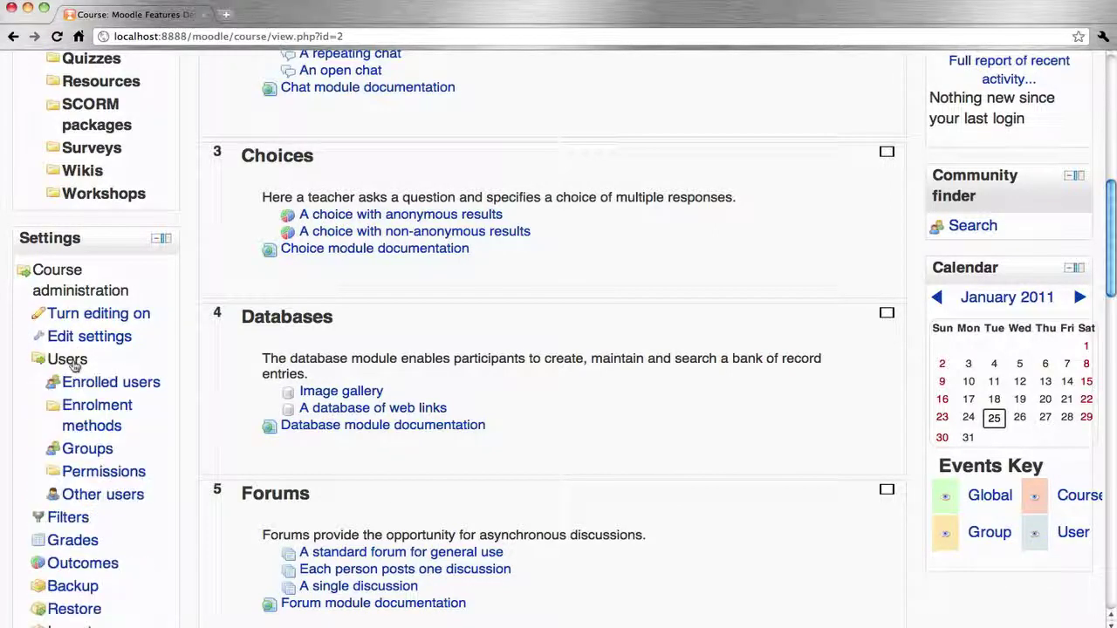
{"action": "left_click", "coordinate": [109, 409]}
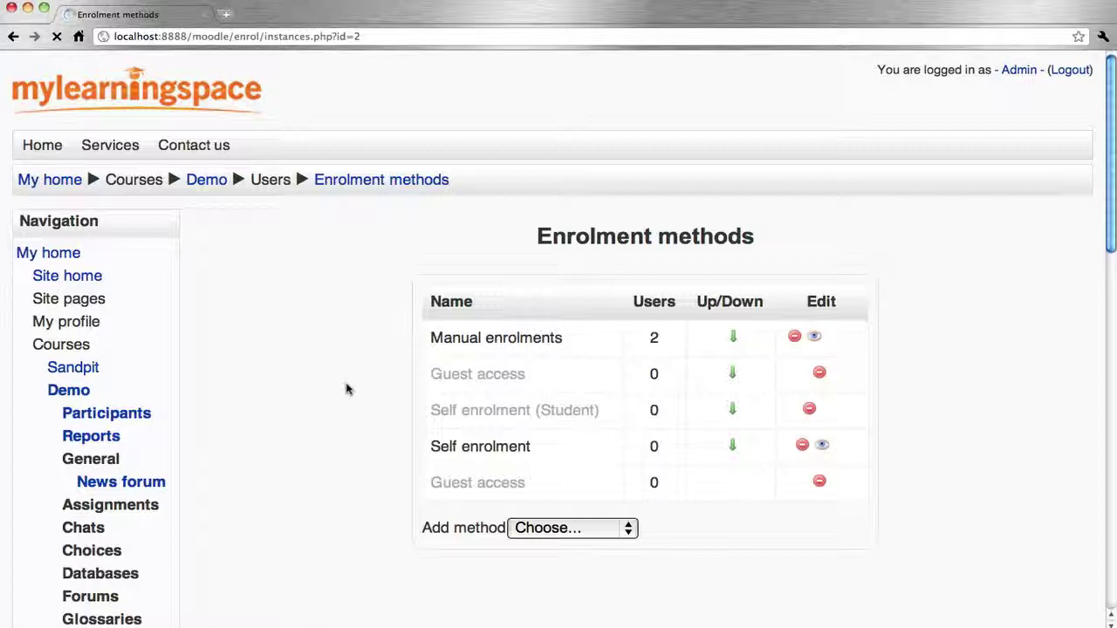
- Add a Cohort sync enrolment method to the Demo course for the Asia-Pacific cohort with the Student role, and check its user count
{"action": "scroll", "coordinate": [347, 389], "scroll_direction": "down", "scroll_amount": 2}
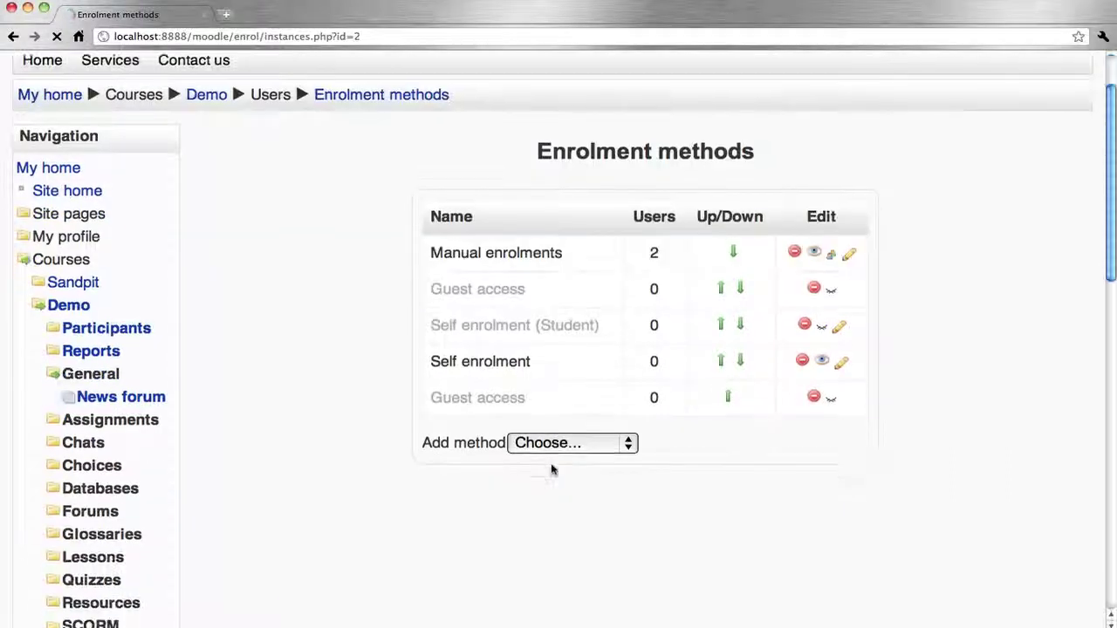
{"action": "left_click", "coordinate": [607, 445]}
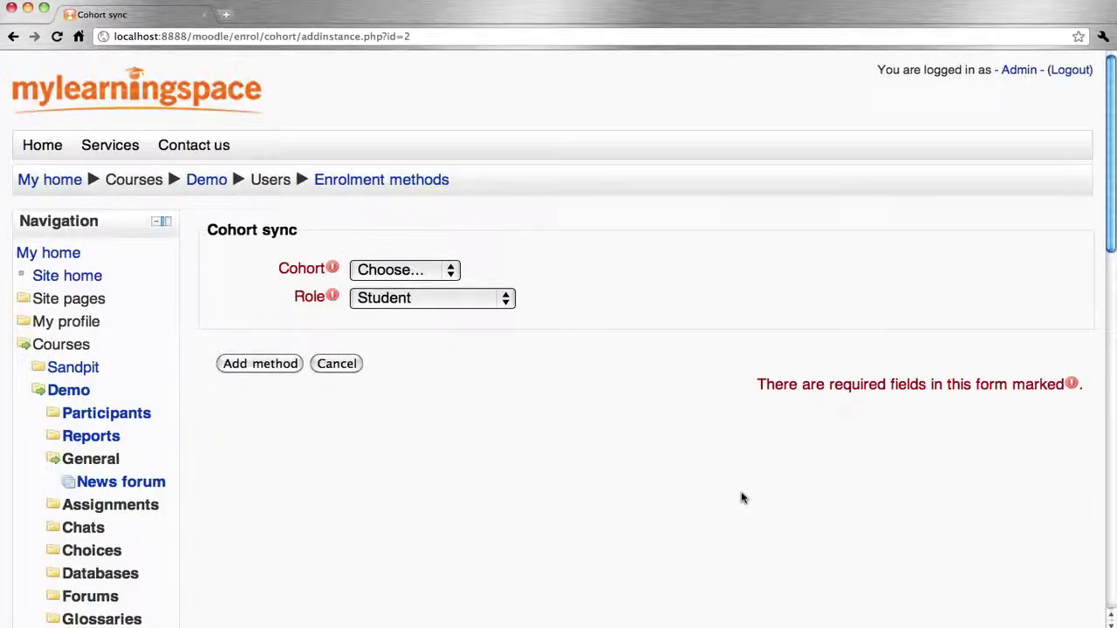
{"action": "left_click", "coordinate": [419, 274]}
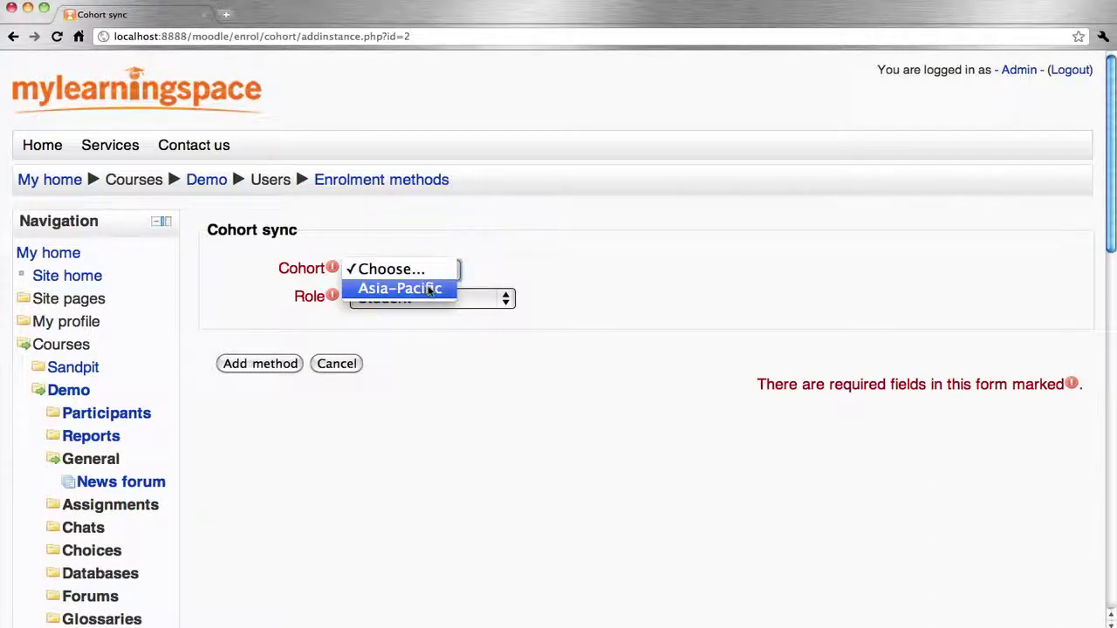
{"action": "left_click", "coordinate": [428, 289]}
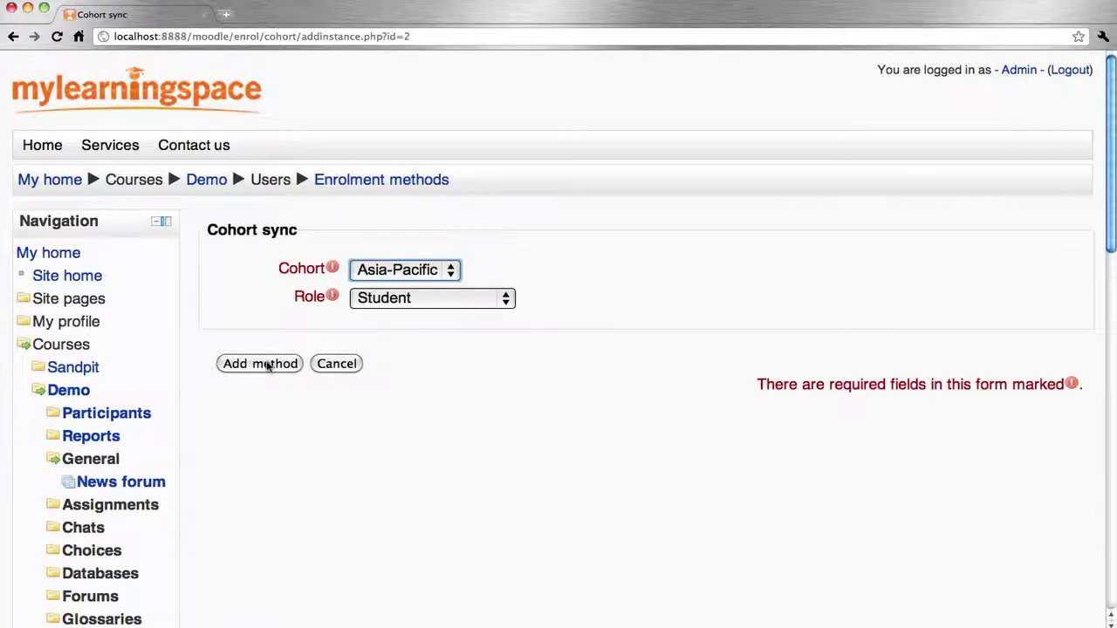
{"action": "left_click", "coordinate": [268, 367]}
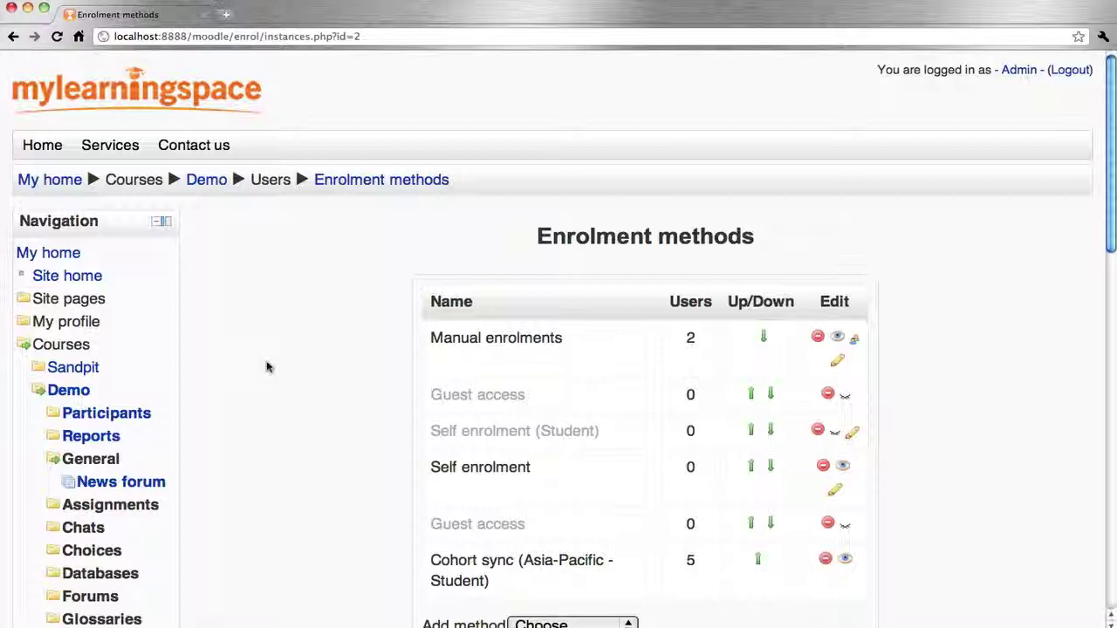
{"action": "scroll", "coordinate": [268, 366], "scroll_direction": "down", "scroll_amount": 4}
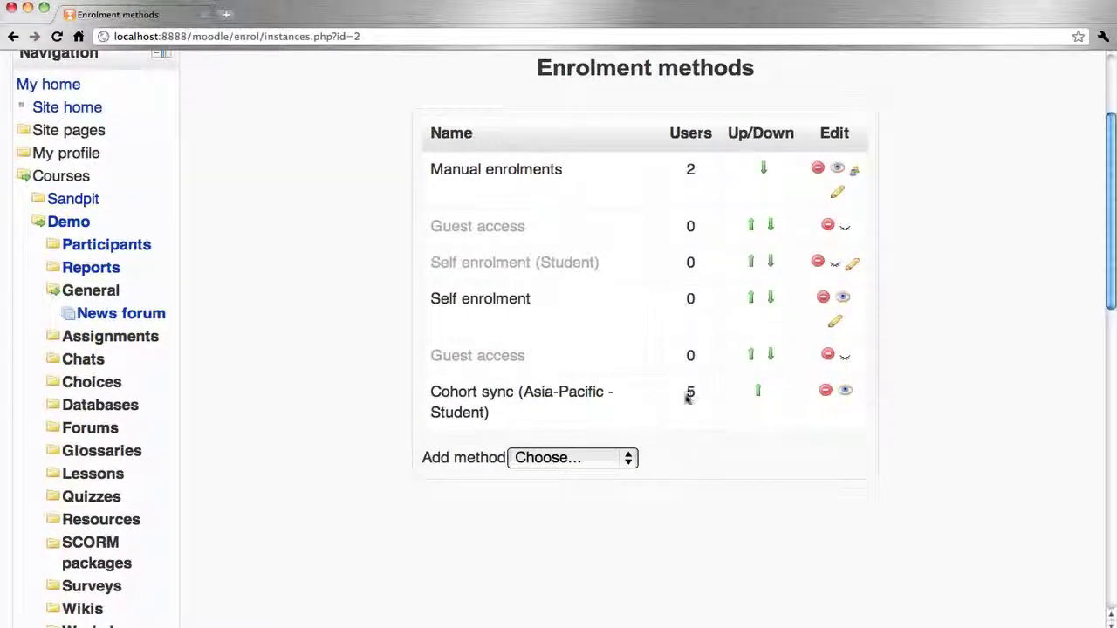
{"action": "double_click", "coordinate": [690, 394]}
{"action": "left_click", "coordinate": [690, 393]}
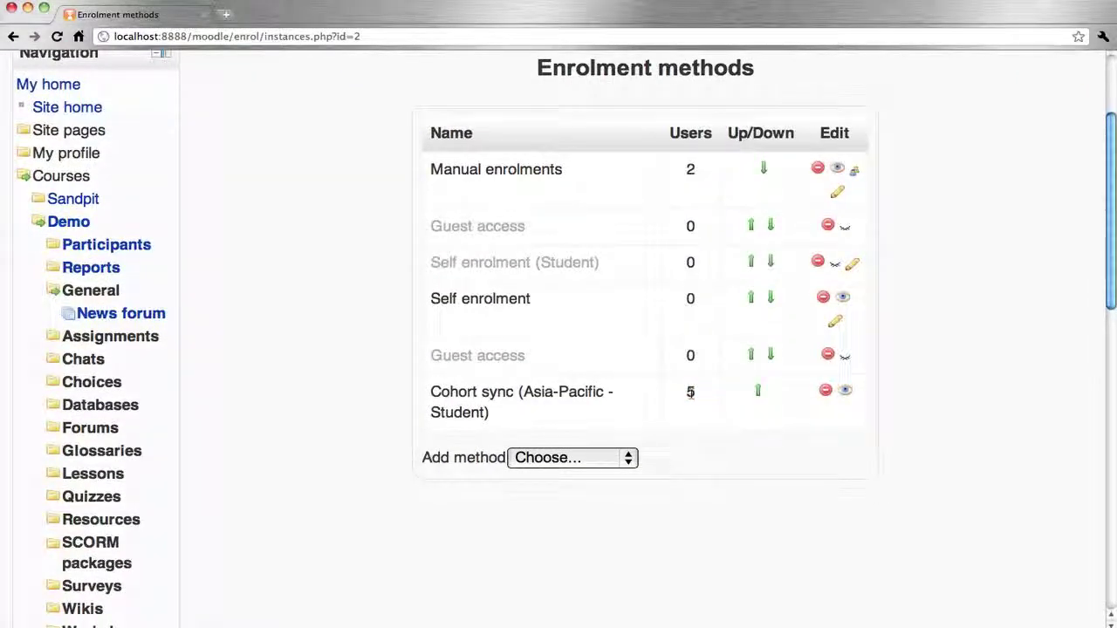